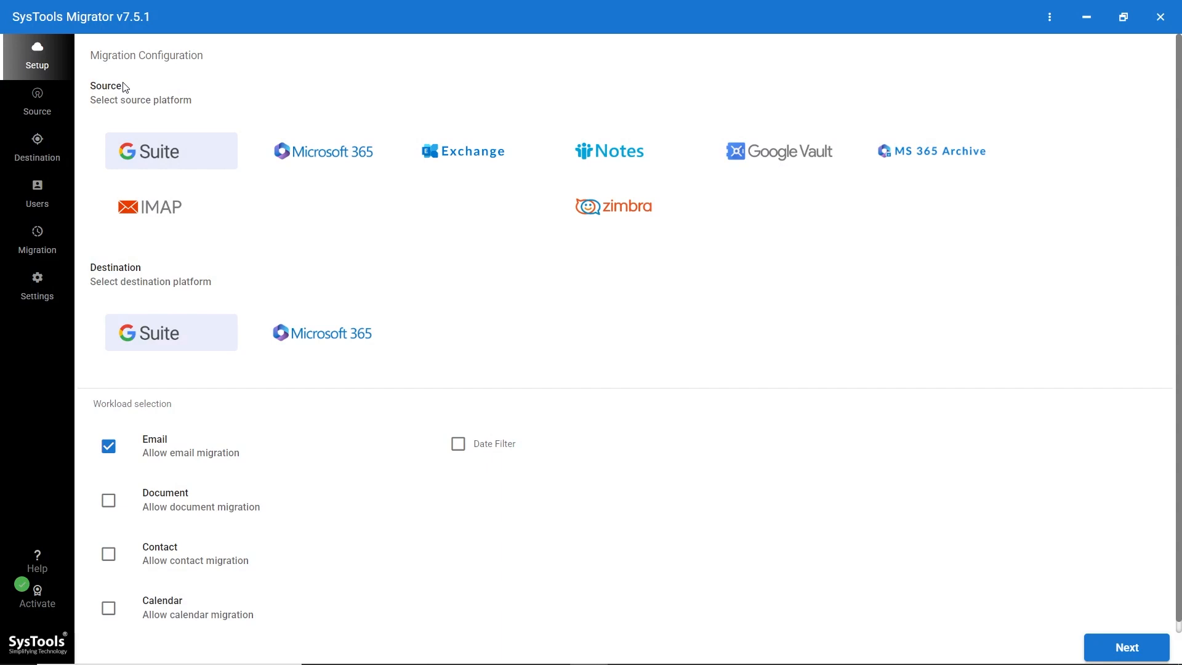
Examine the destinations and workloads offered for the different source platforms, from G Suite through to Zimbra
click(185, 158)
click(377, 162)
click(516, 165)
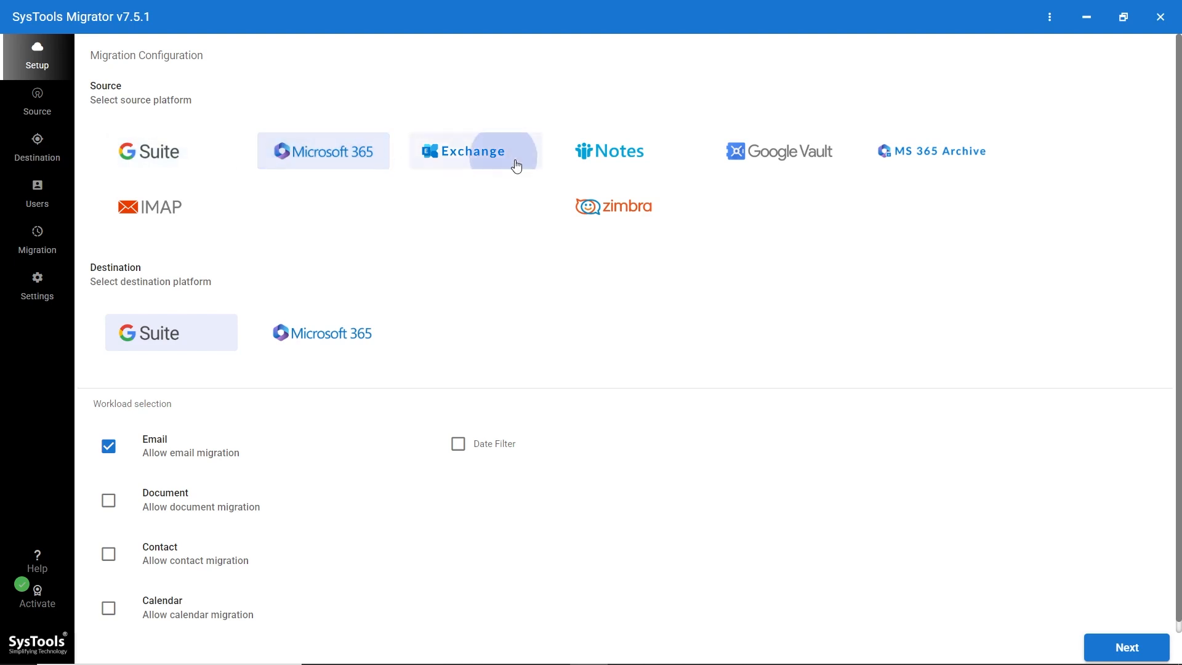
click(665, 160)
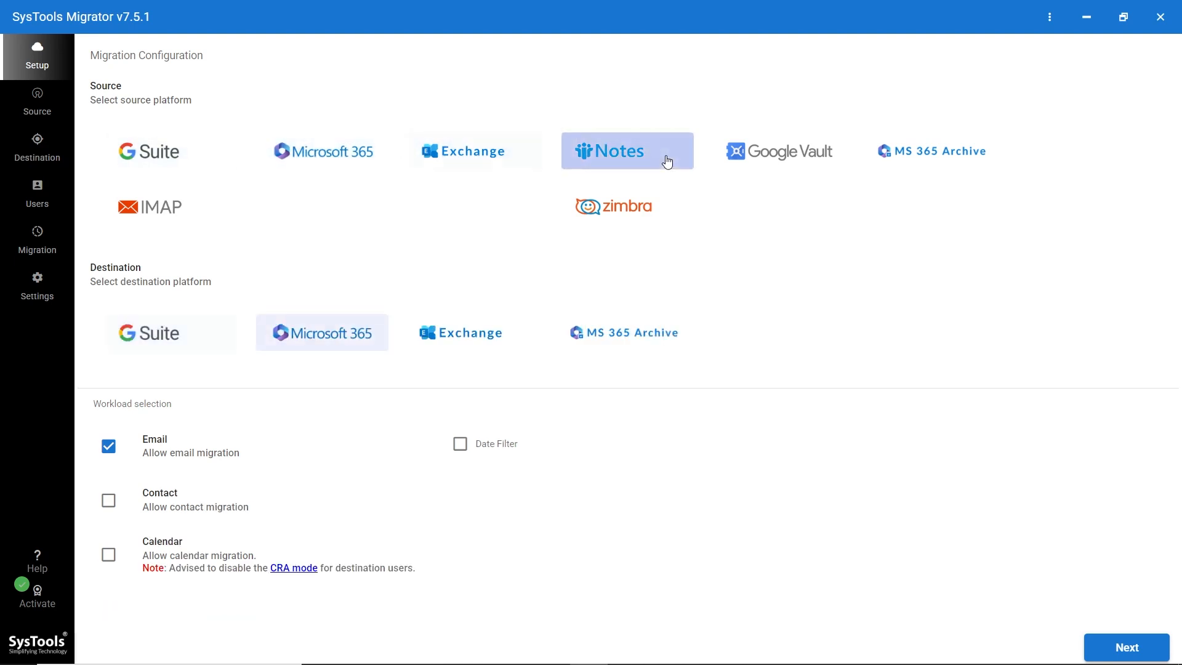
click(840, 158)
click(884, 158)
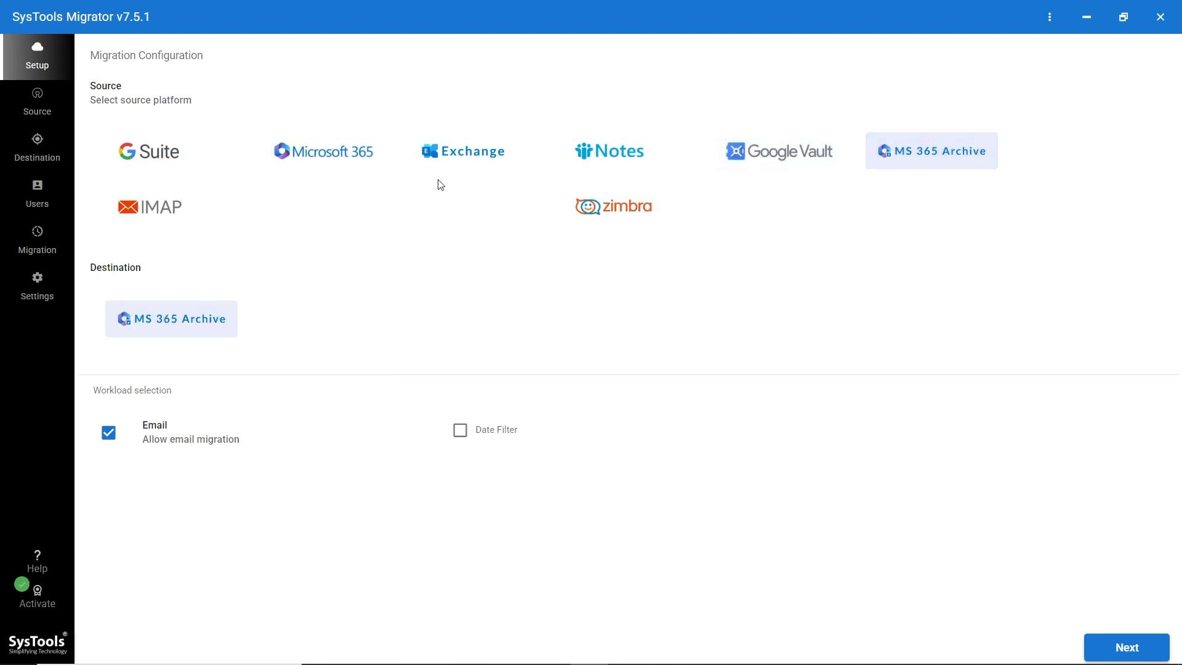
click(186, 208)
click(566, 204)
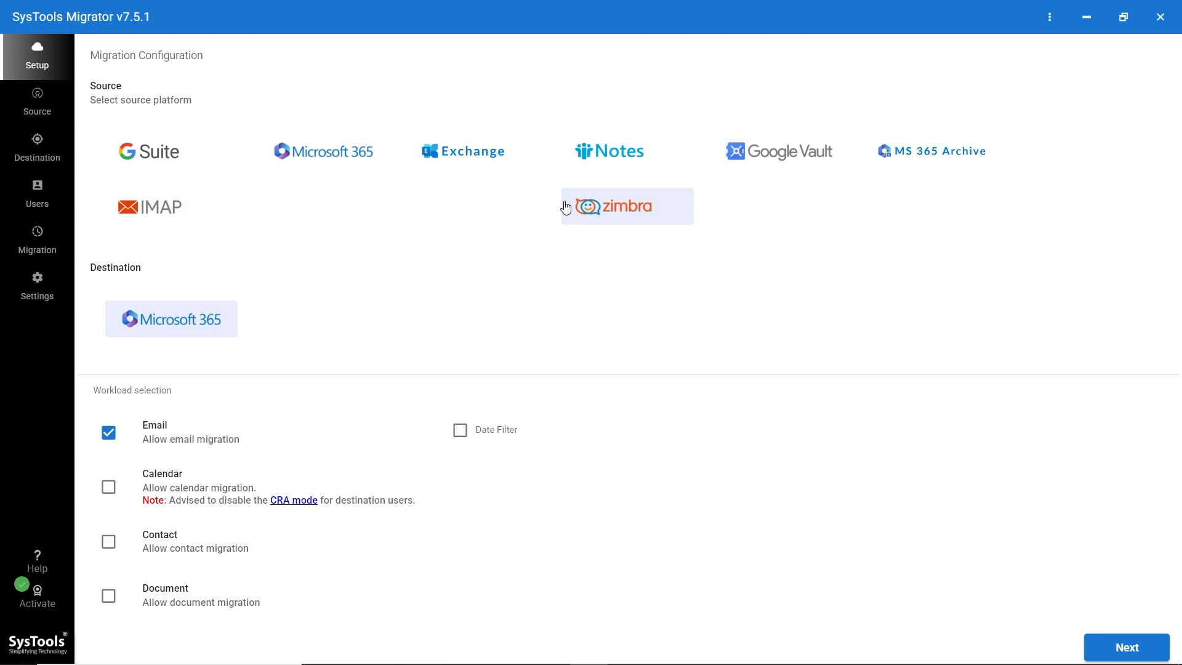
Set IMAP as the source and Microsoft 365 as the destination, with an email date filter from 01-09-2025 to 29-10-2025
click(193, 210)
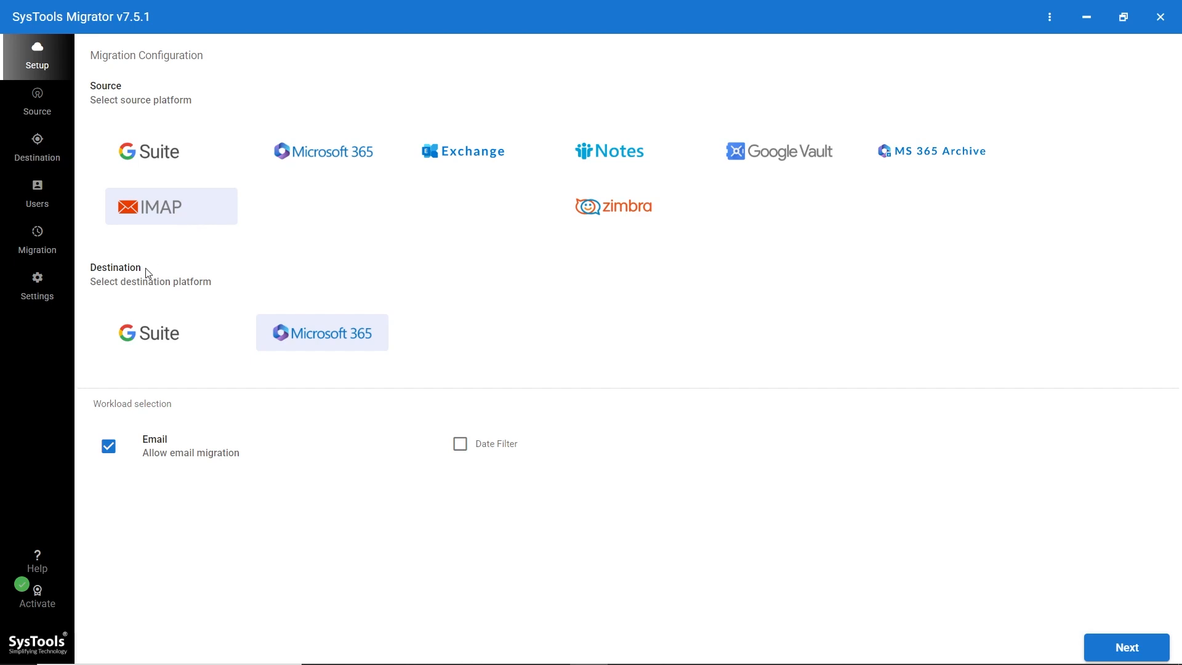
click(194, 341)
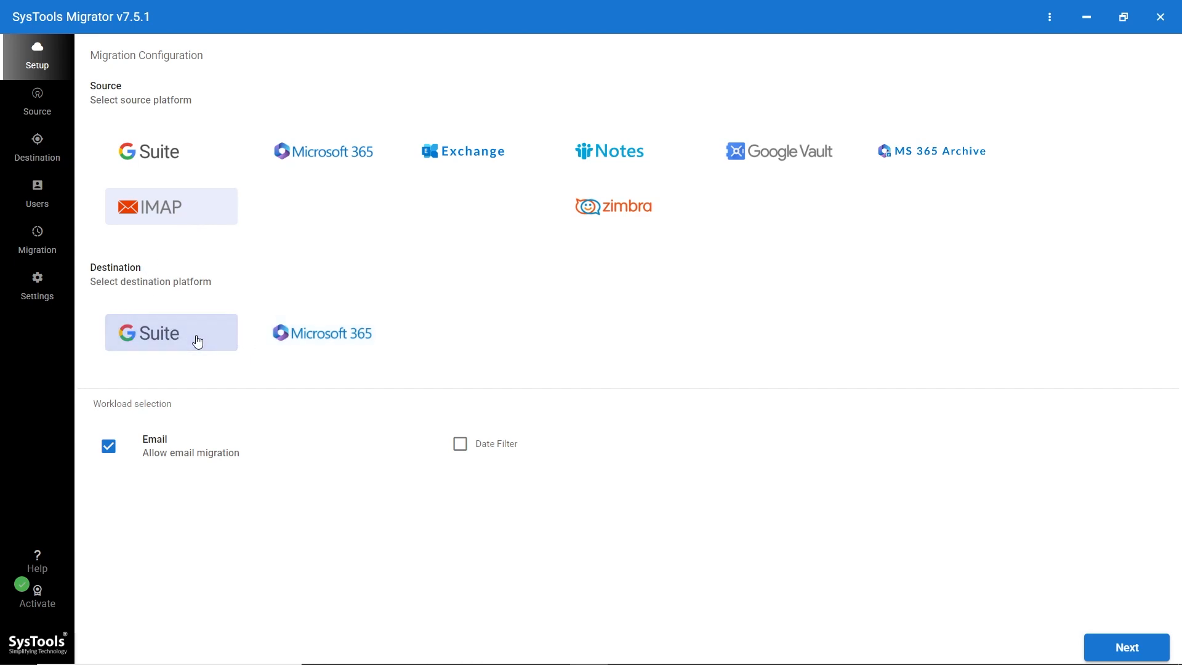
click(264, 338)
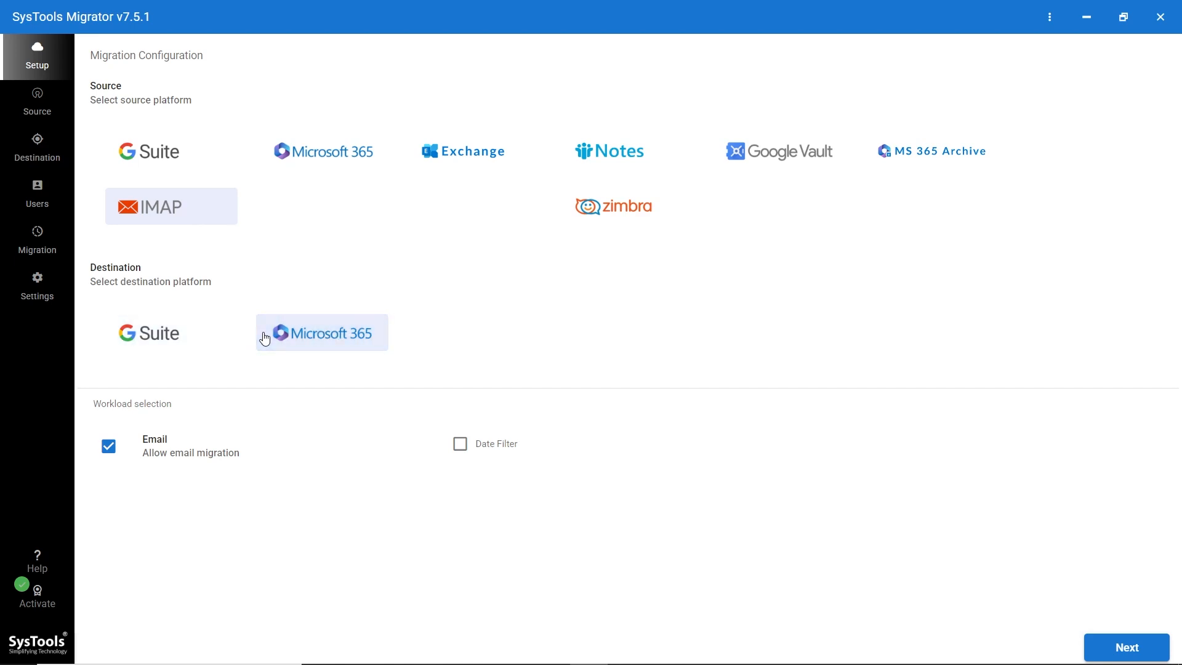
click(319, 346)
click(462, 457)
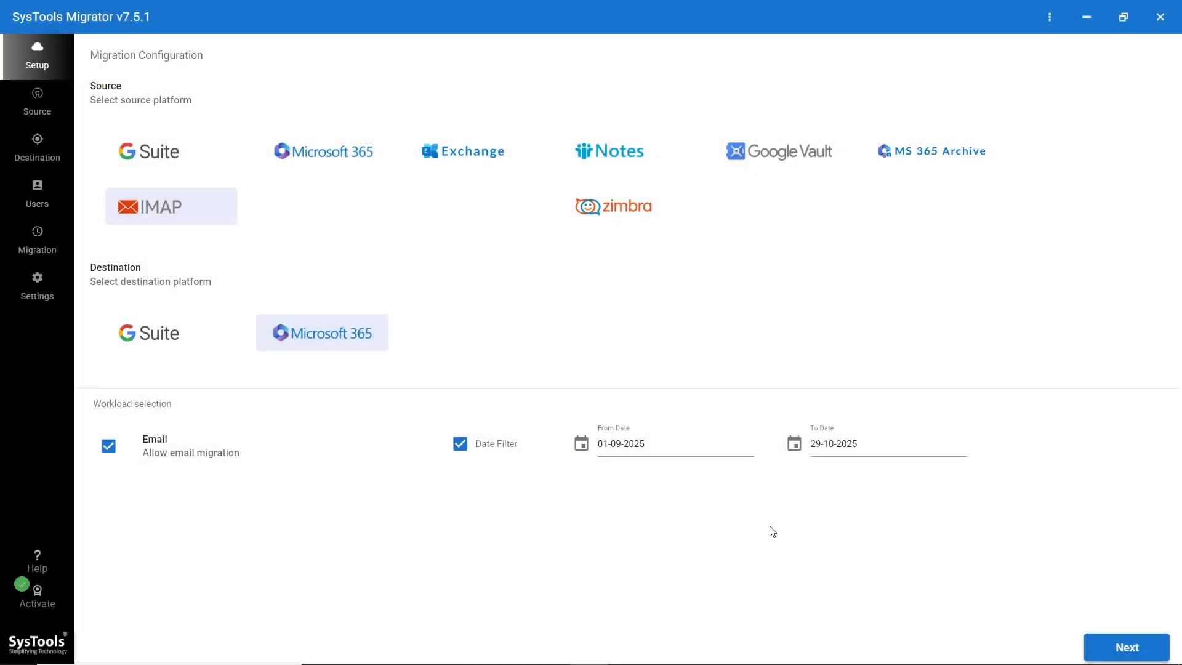
click(1158, 646)
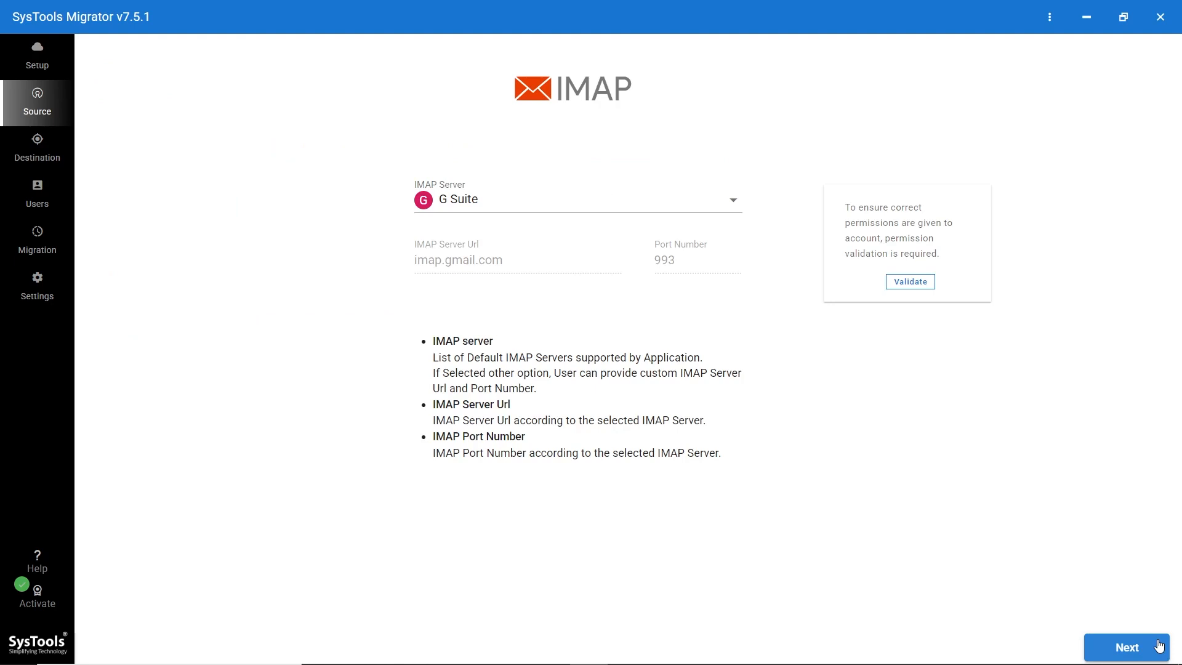
Configure the source with IMAP server Other and server URL imap.gmail.com, and validate its permissions
click(489, 210)
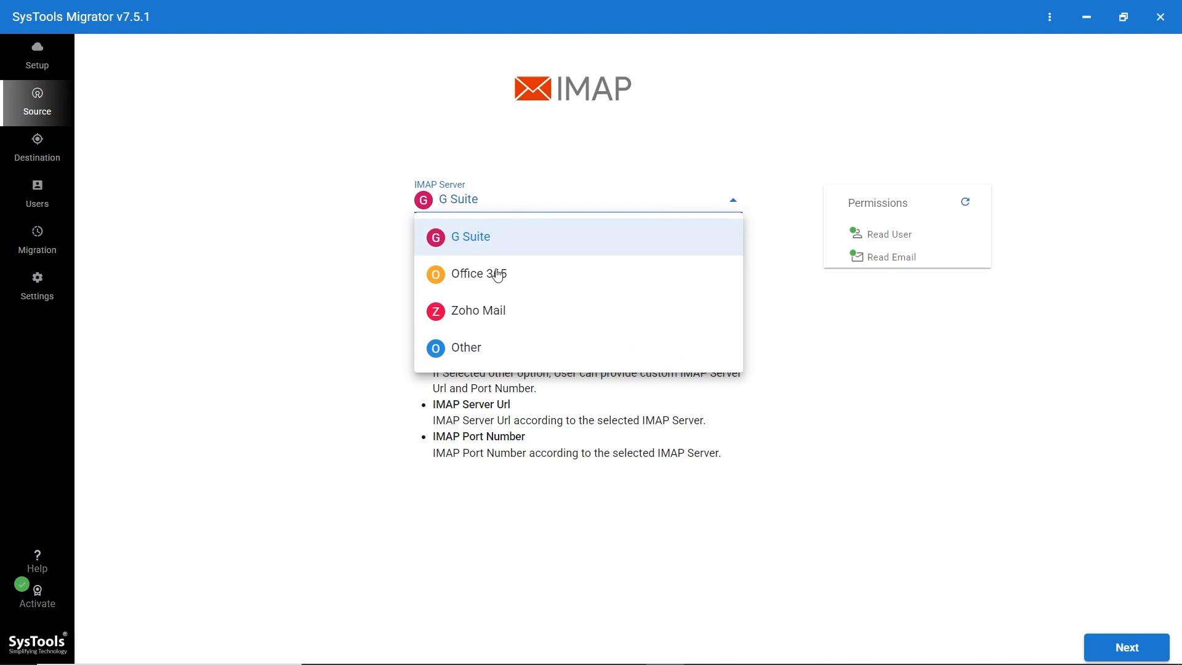
click(476, 354)
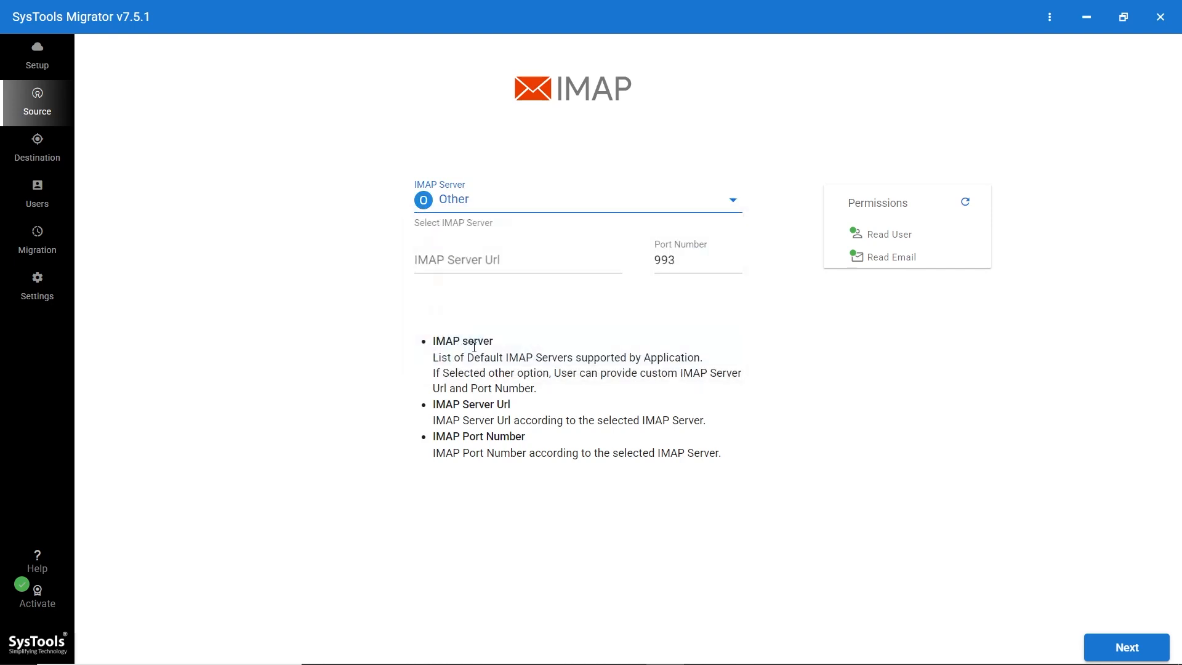
click(457, 259)
text(imap.gmail.com)
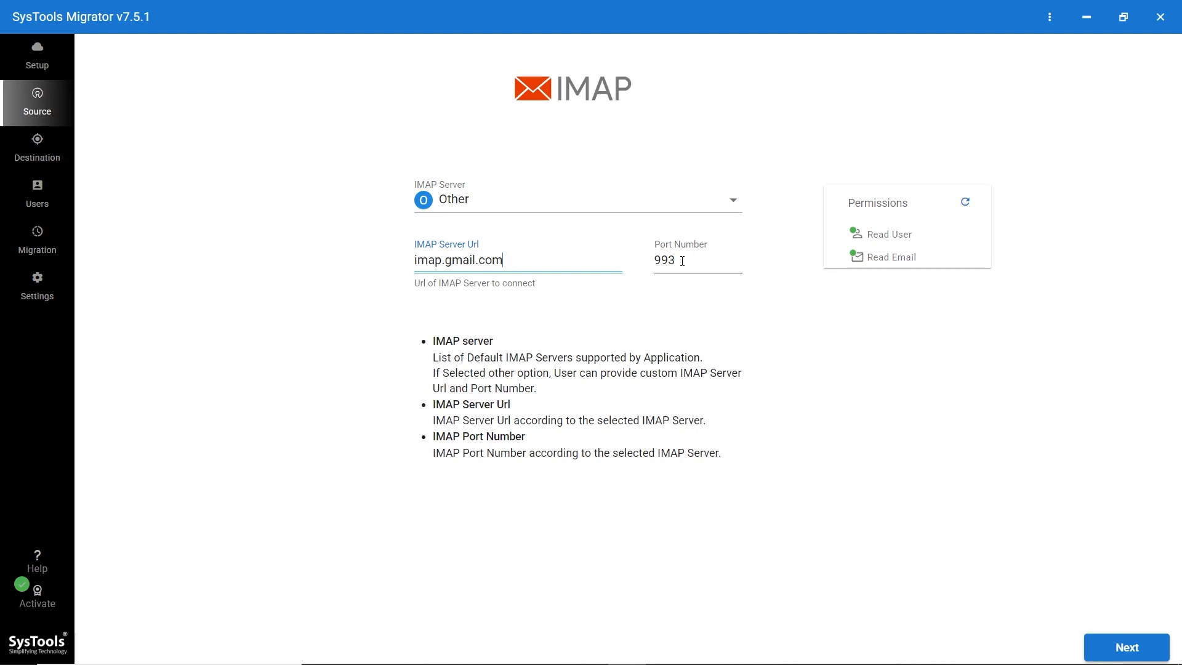
click(965, 206)
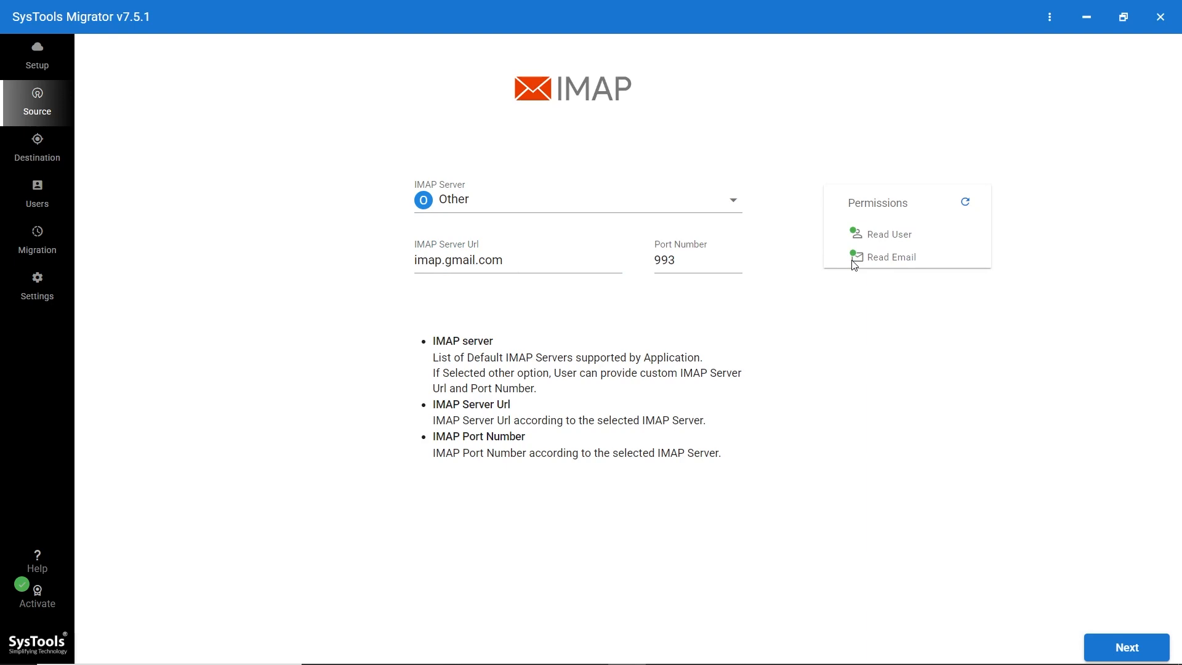
click(1147, 652)
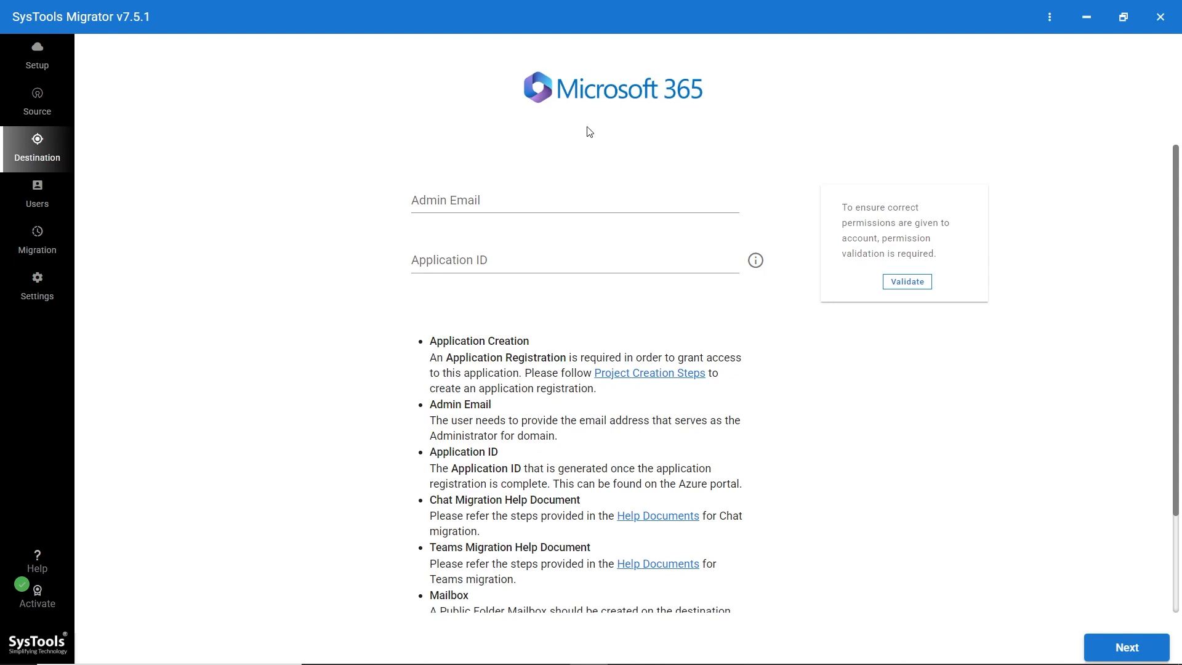
Enter the Microsoft 365 admin email and application ID, and validate the destination permissions
click(478, 198)
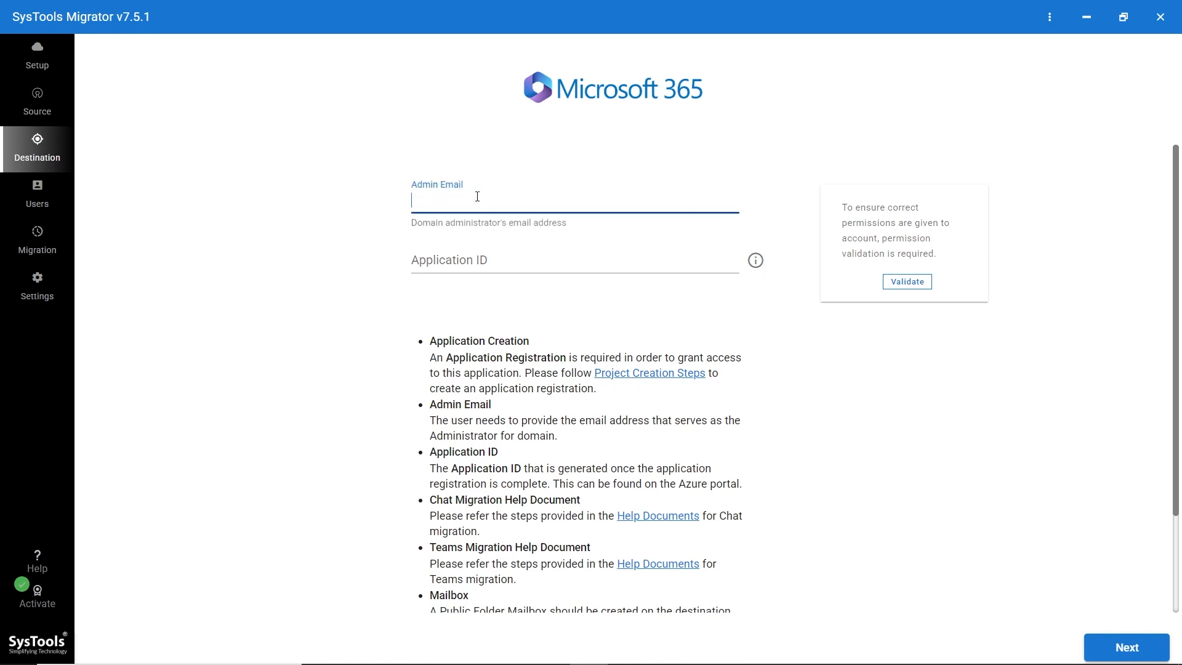
key(ctrl+v)
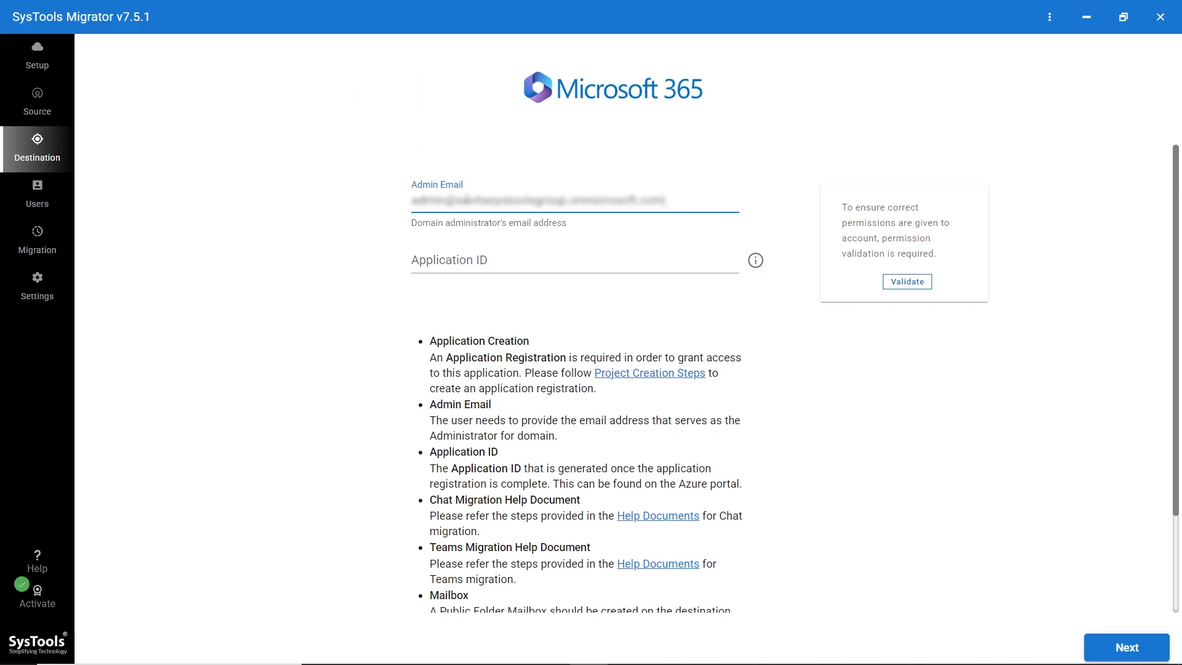
click(499, 258)
key(ctrl+v)
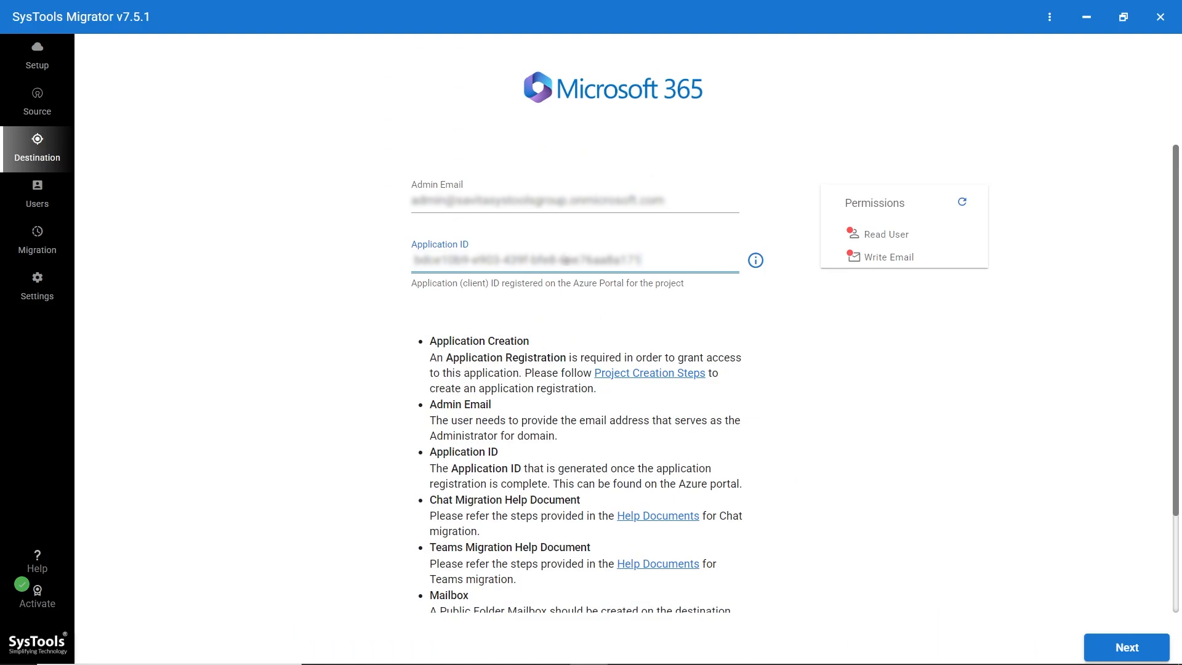
click(962, 203)
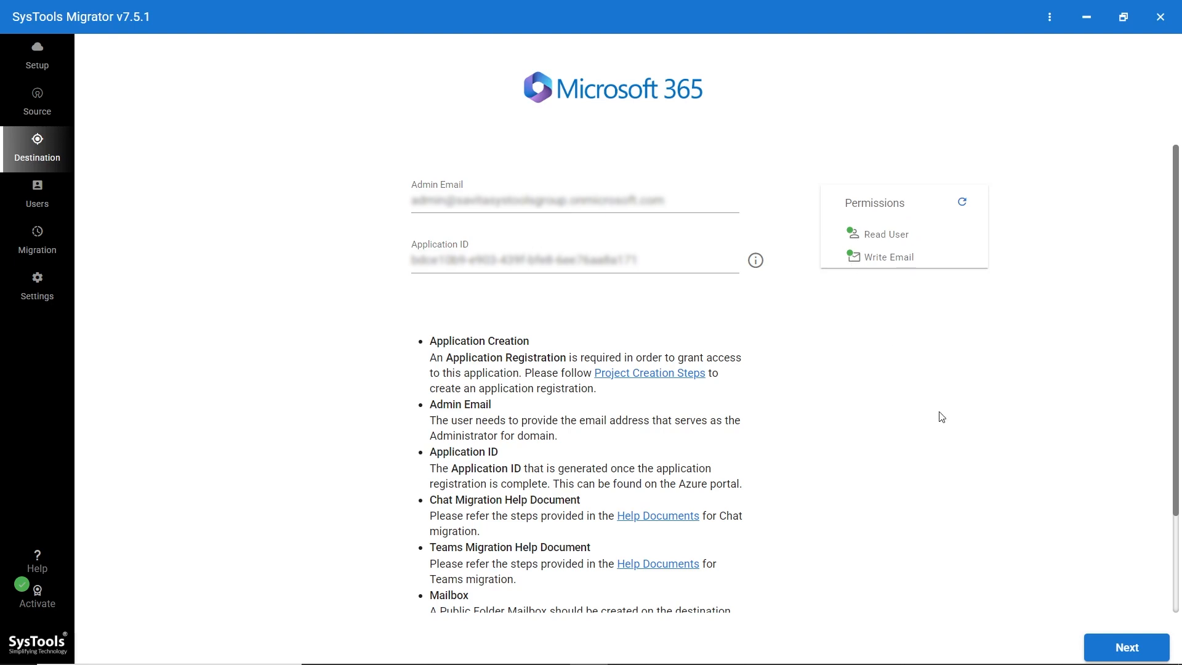
click(1133, 646)
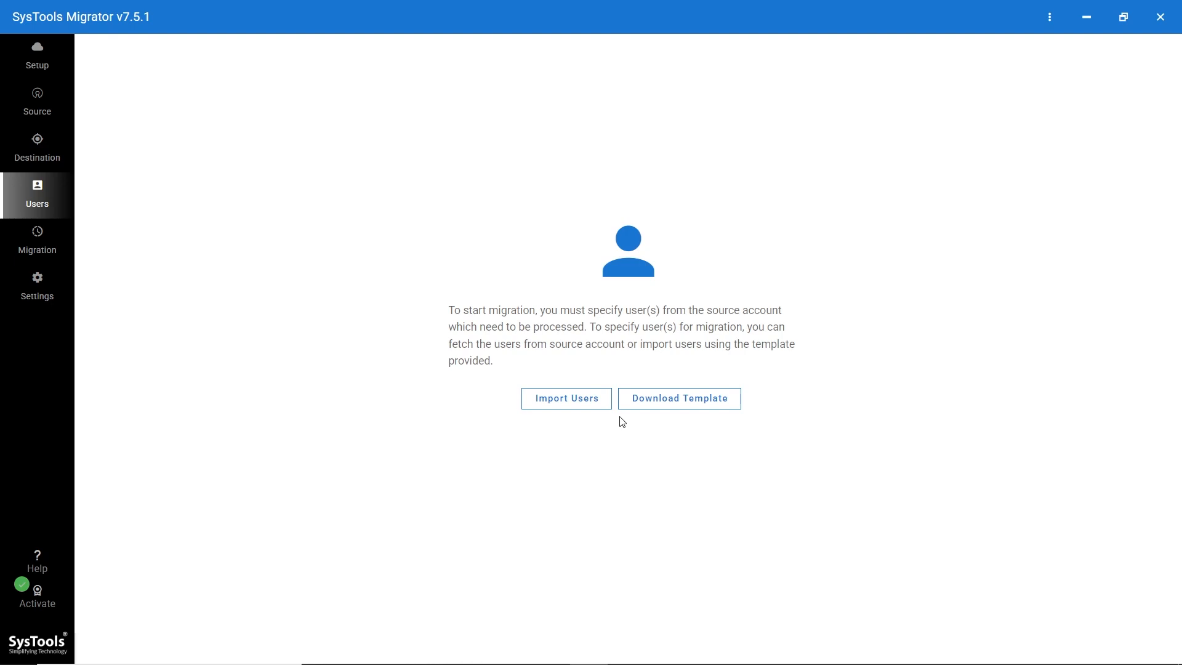
Download the user import template and open the MigrationTemplate file from the Files folder in Excel
click(671, 401)
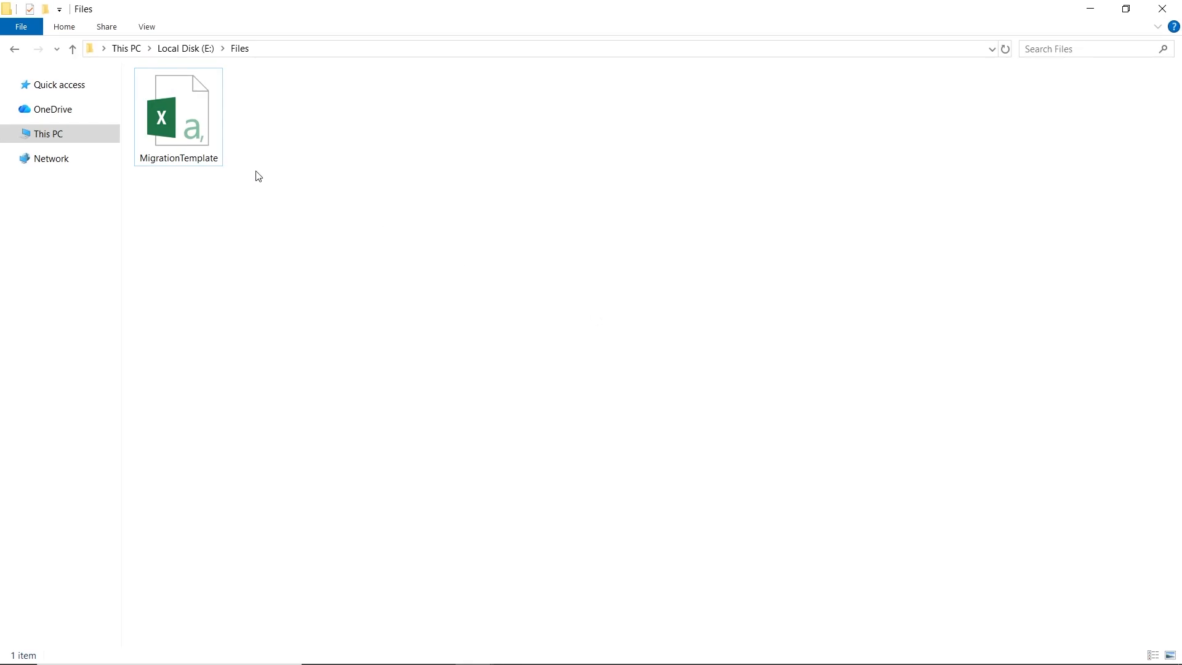
click(192, 139)
double_click(191, 138)
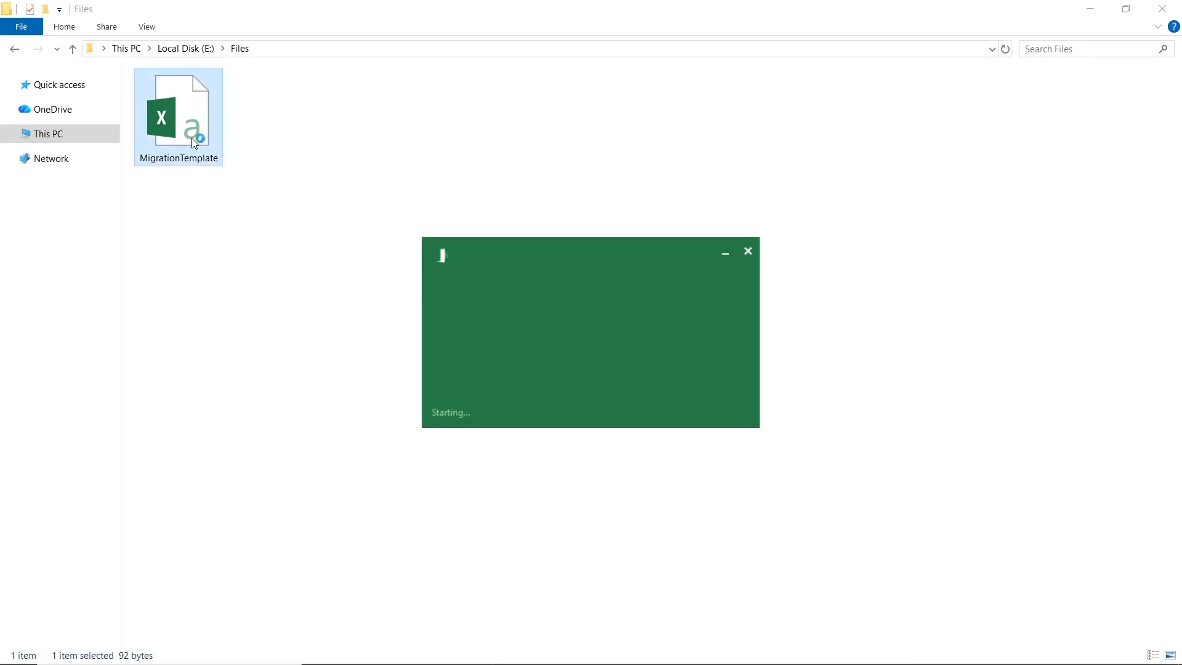
Fit the widths of columns A to E to their contents in the MigrationTemplate sheet
double_click(69, 152)
drag(131, 152, 130, 152)
double_click(130, 152)
double_click(212, 152)
double_click(295, 153)
double_click(384, 153)
ctrl+scroll(108, 224, up, 3)
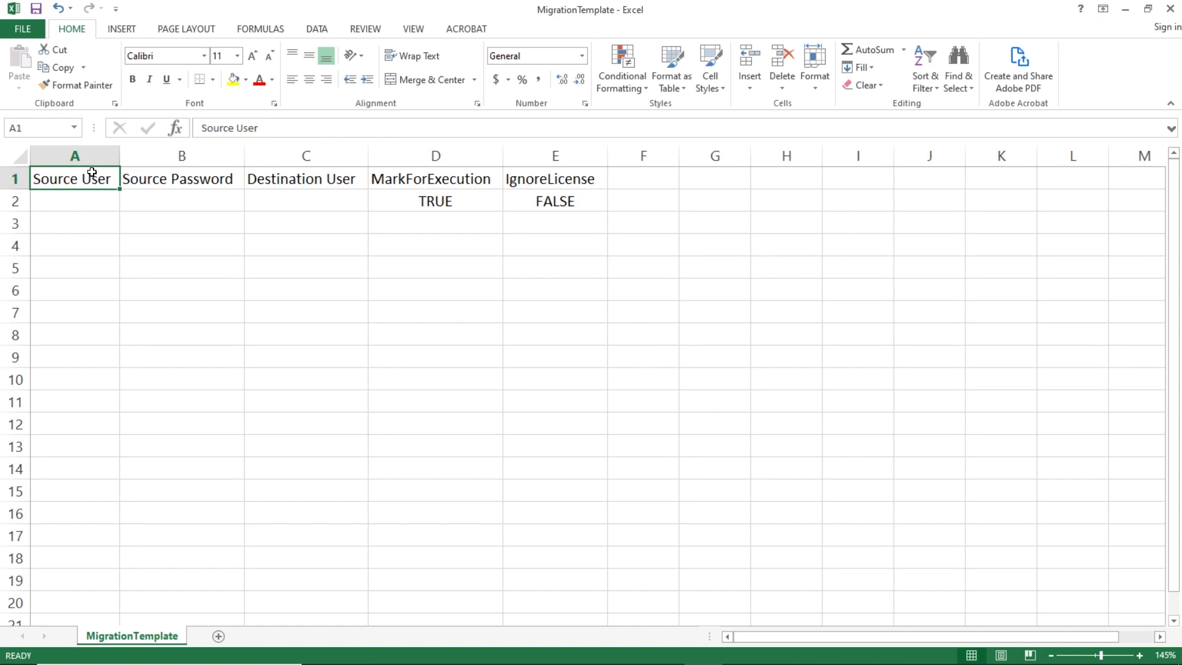
Fill row 2 with the source user's email, source password and destination user's email, and save the template in CSV format
click(242, 174)
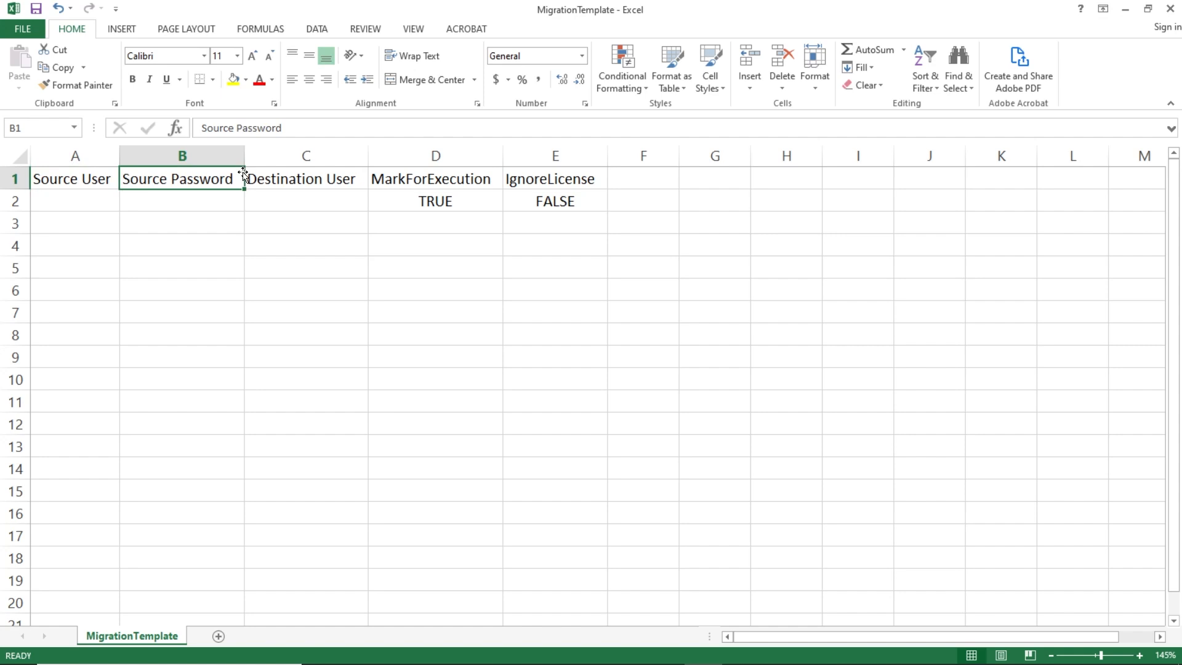
click(356, 174)
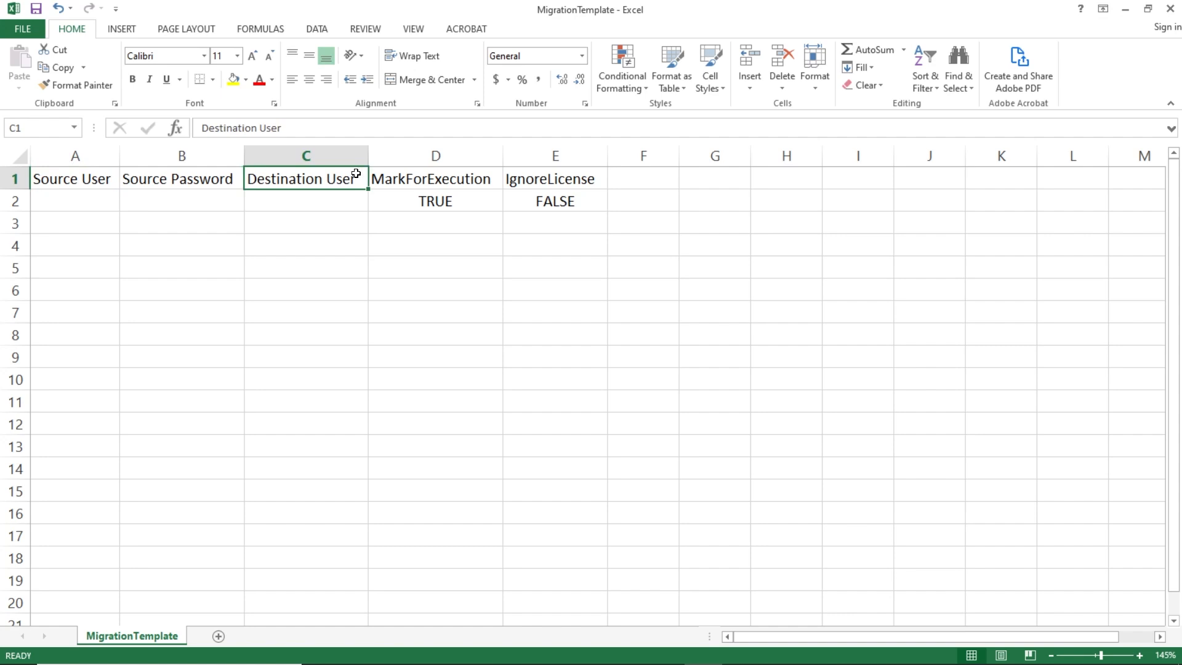
click(492, 172)
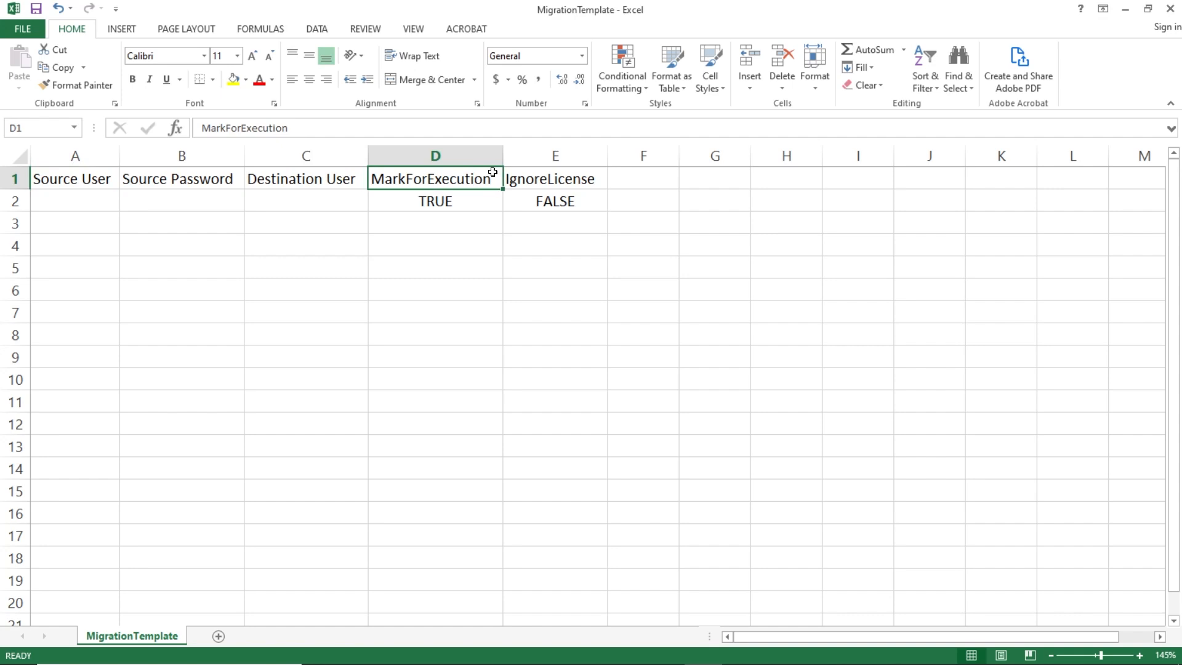
click(602, 175)
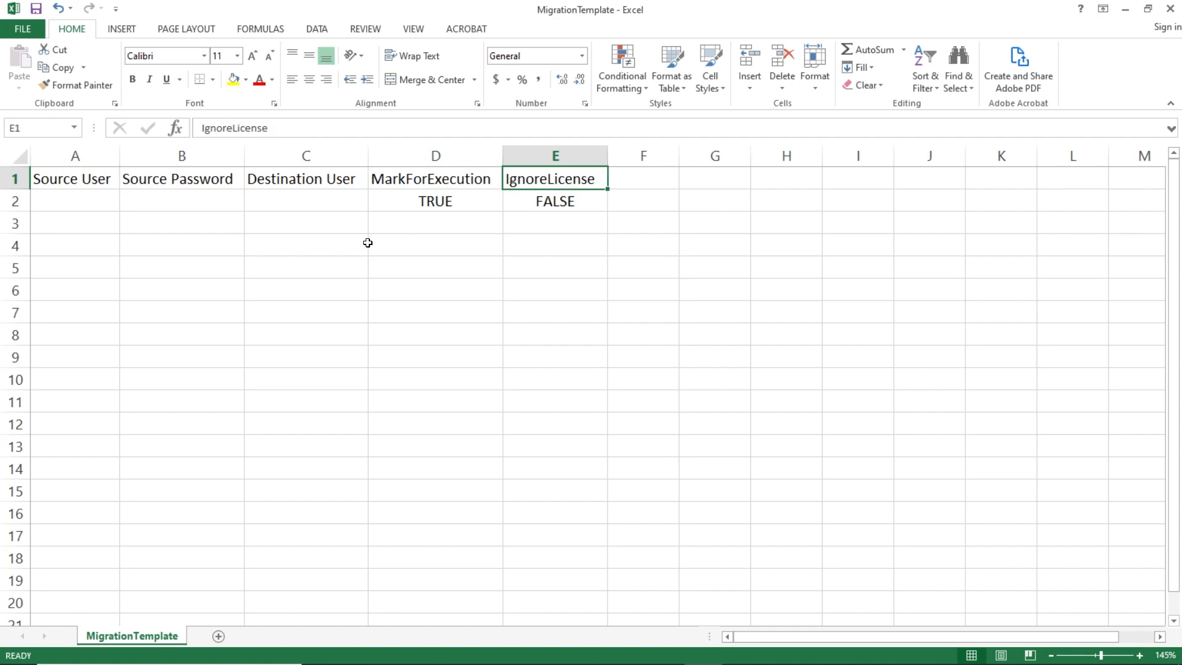
click(221, 288)
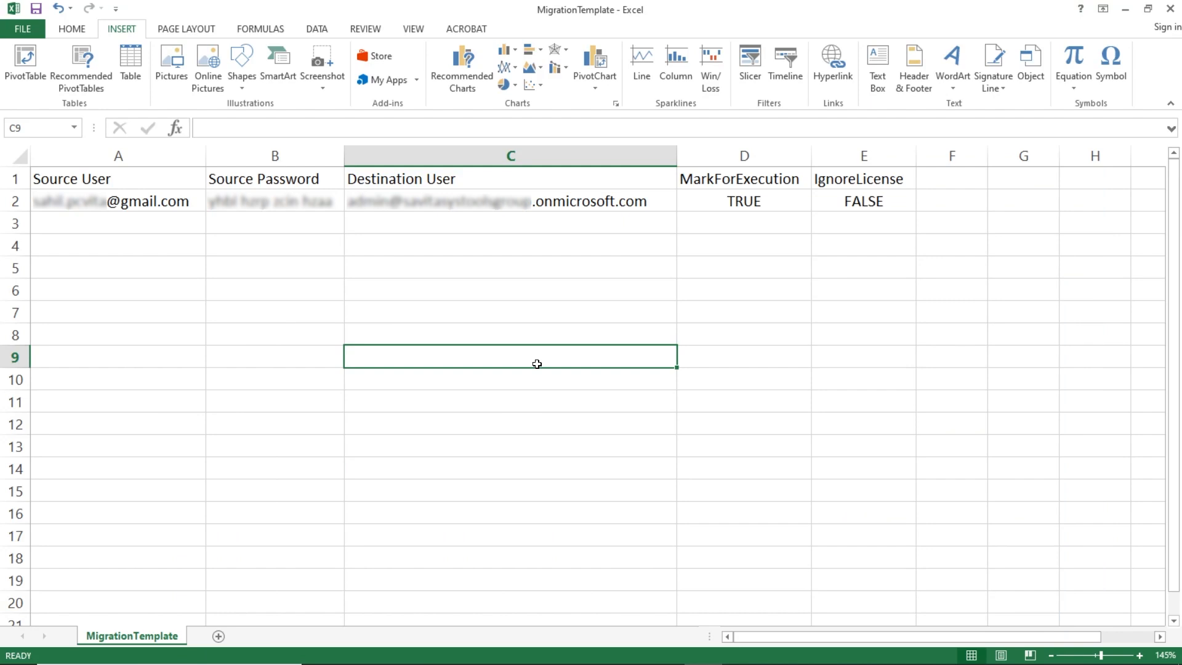
key(ctrl+s)
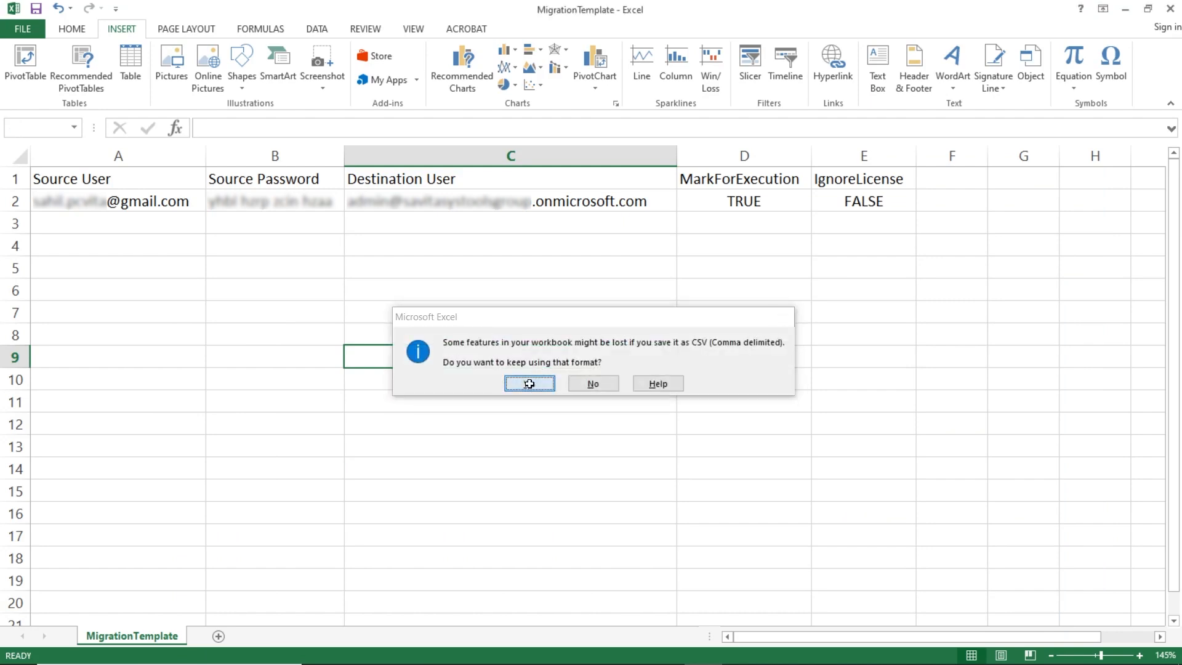
click(529, 384)
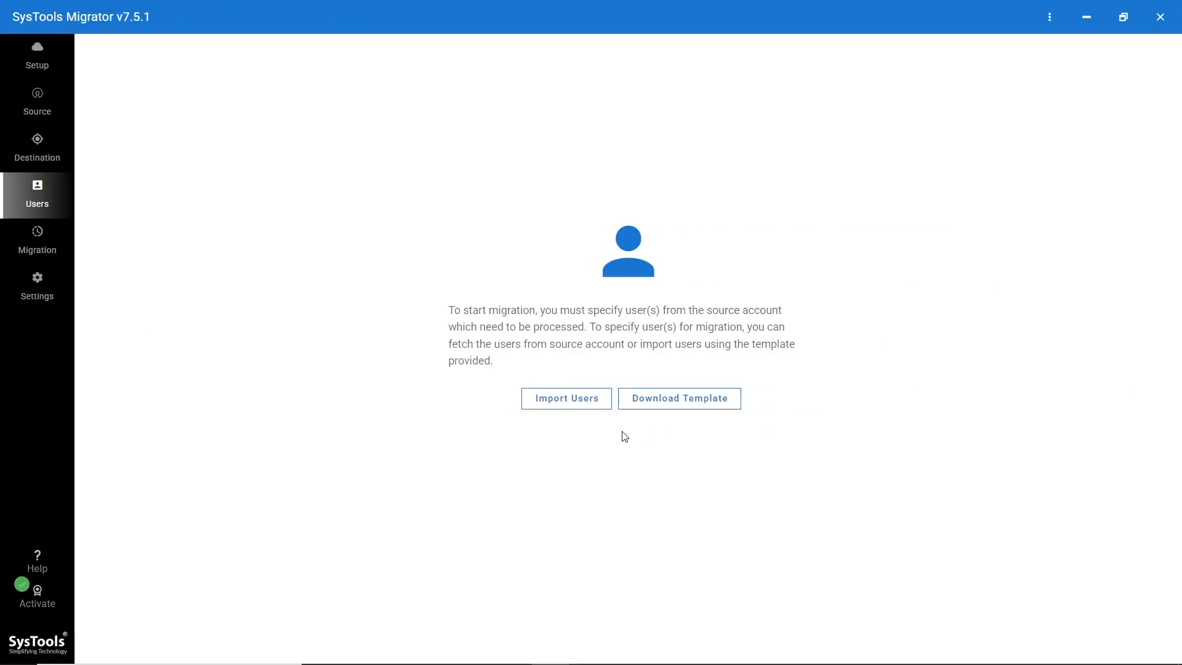
Switch to SysTools Migrator, import the users from MigrationTemplate.csv and validate the imported user
click(585, 403)
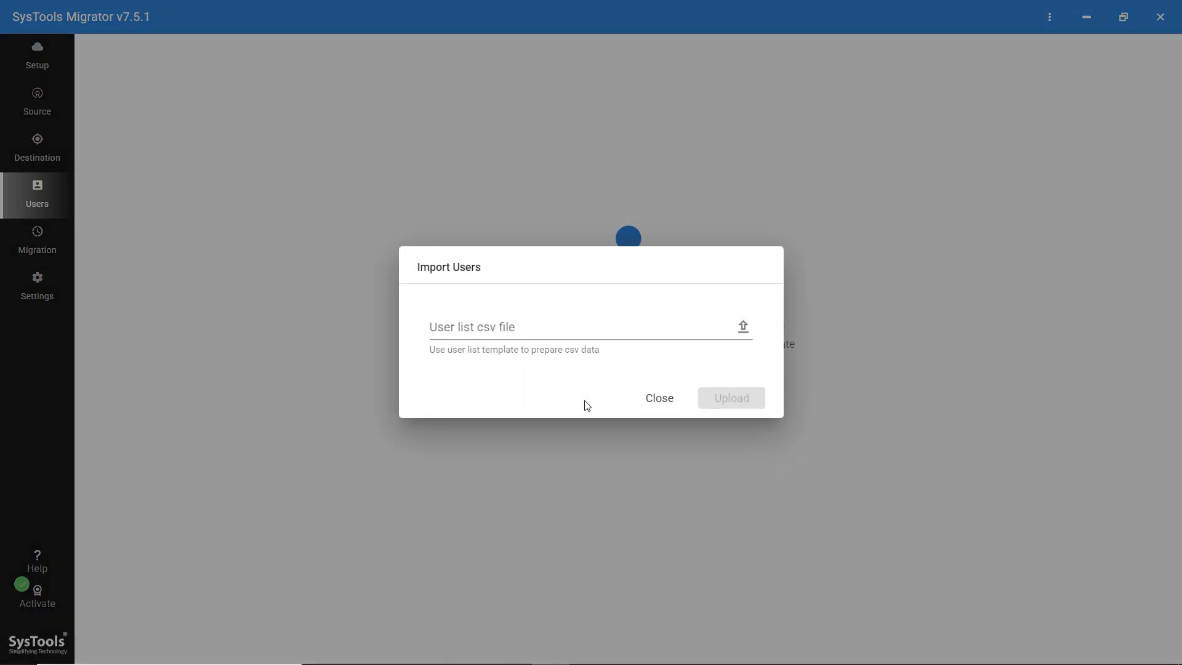
click(743, 328)
click(165, 91)
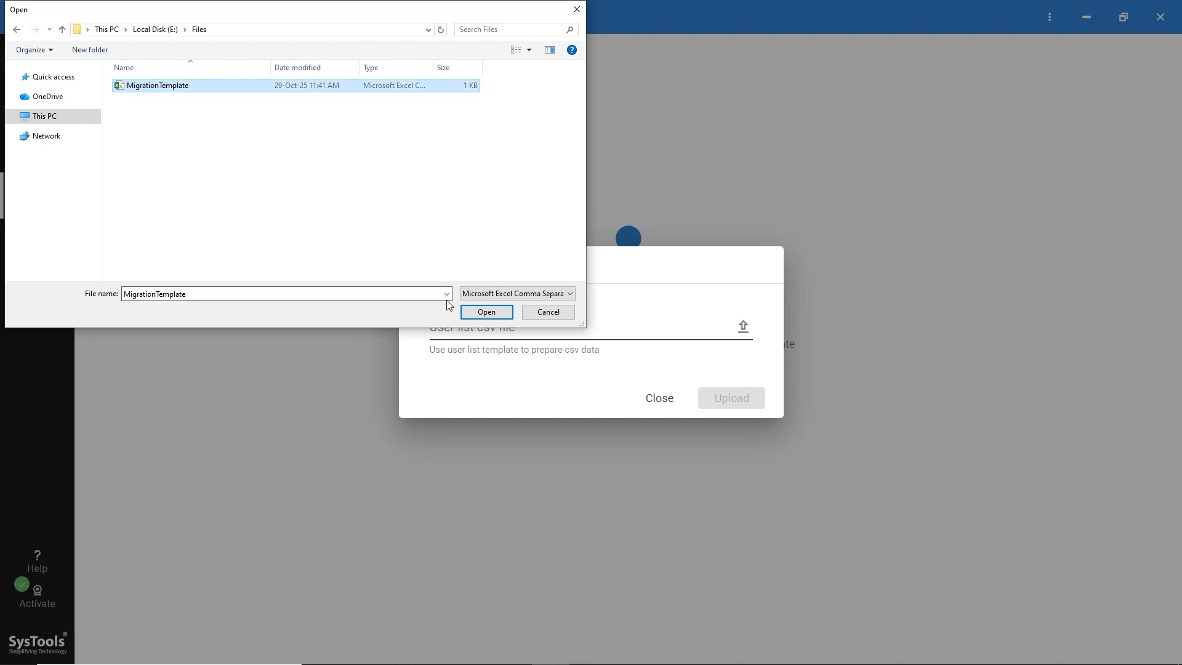
click(487, 314)
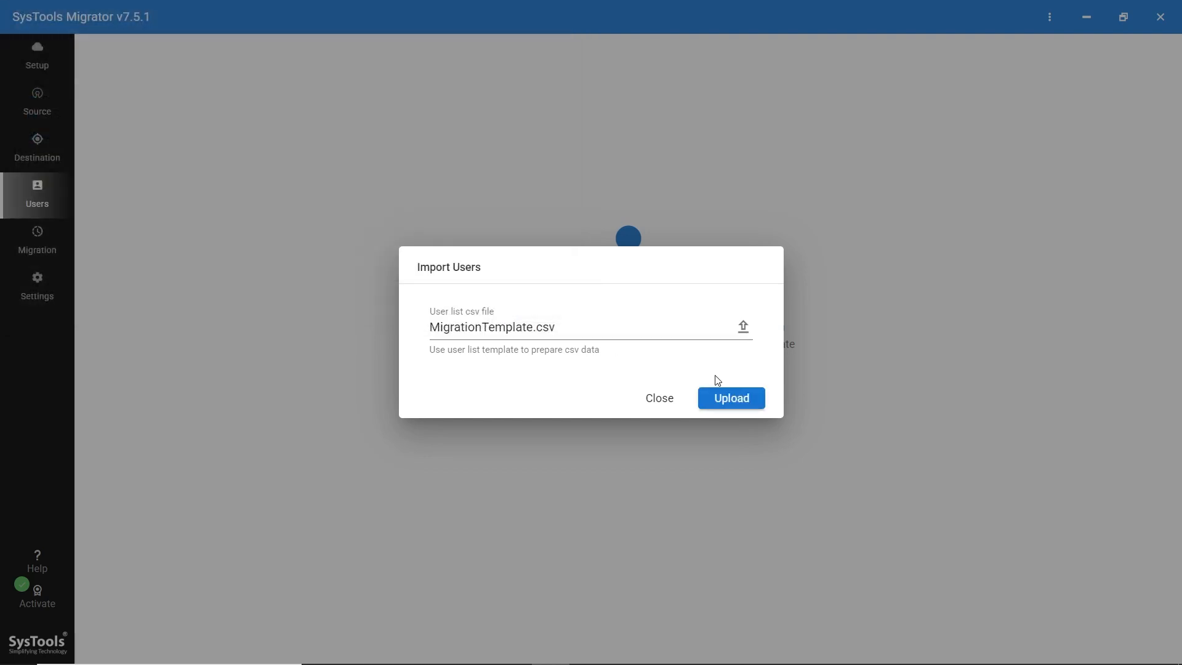
click(734, 397)
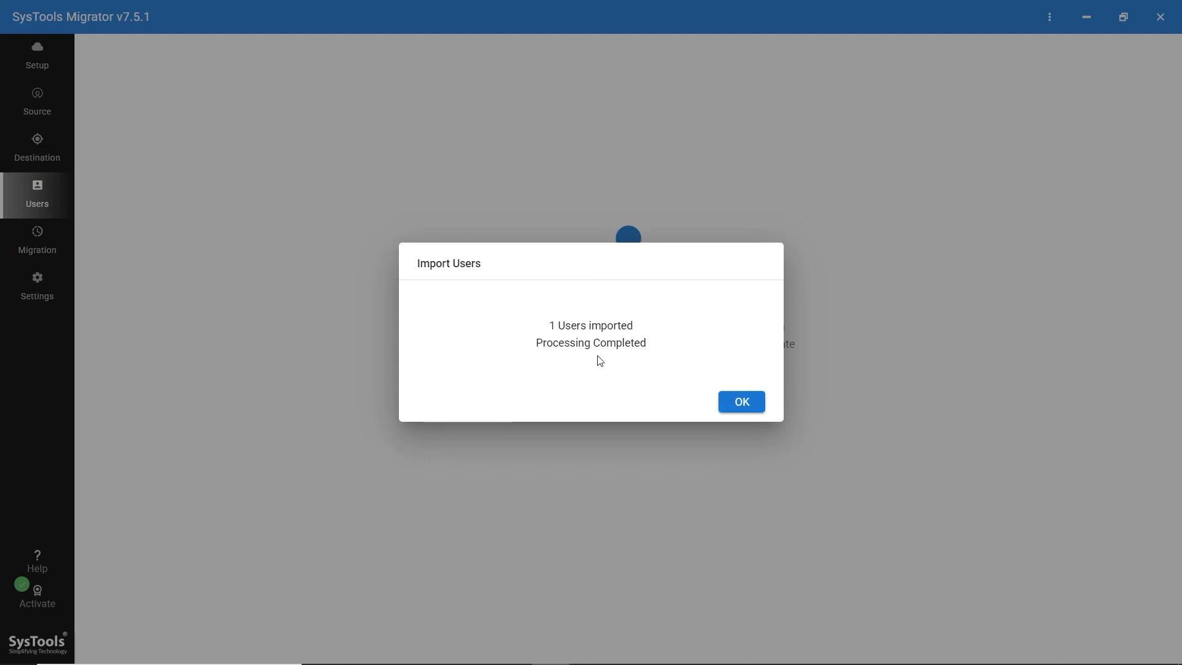
click(733, 409)
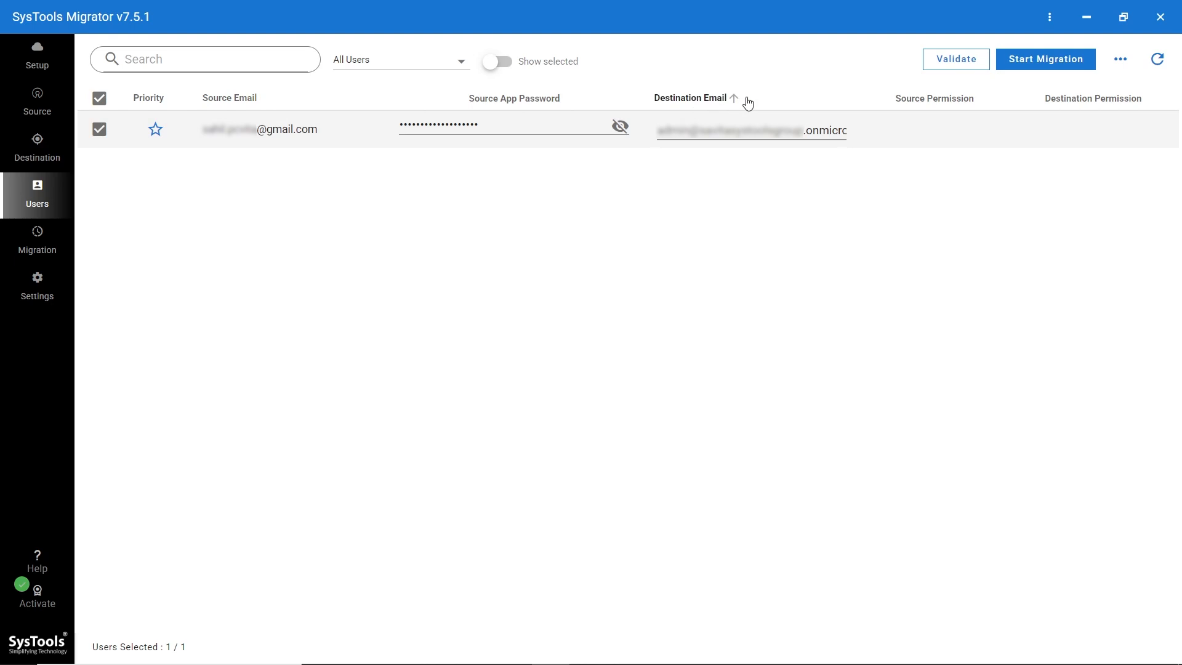
click(962, 65)
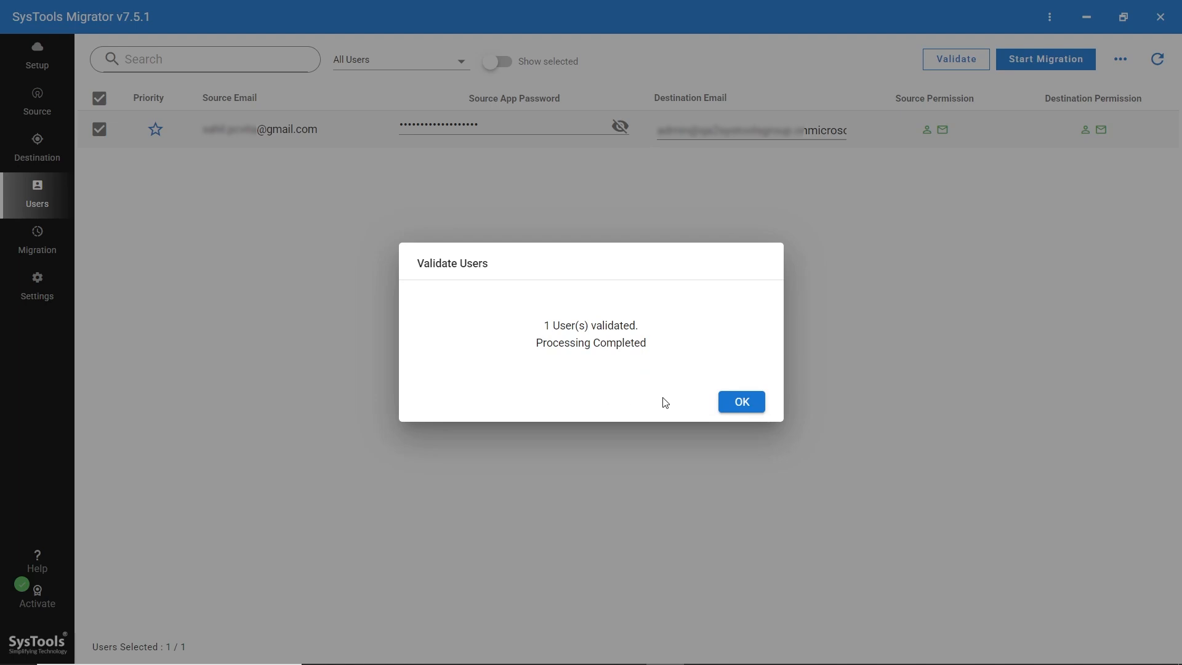
click(730, 404)
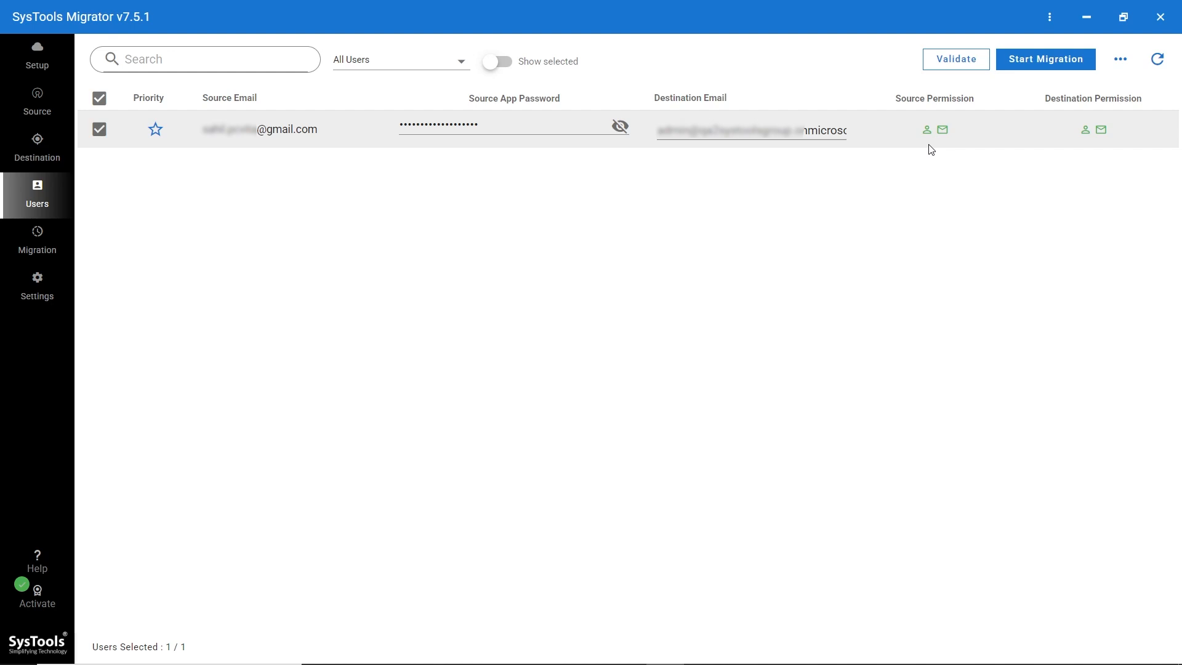
Start the migration for the selected user and show the completed migrations
click(1043, 61)
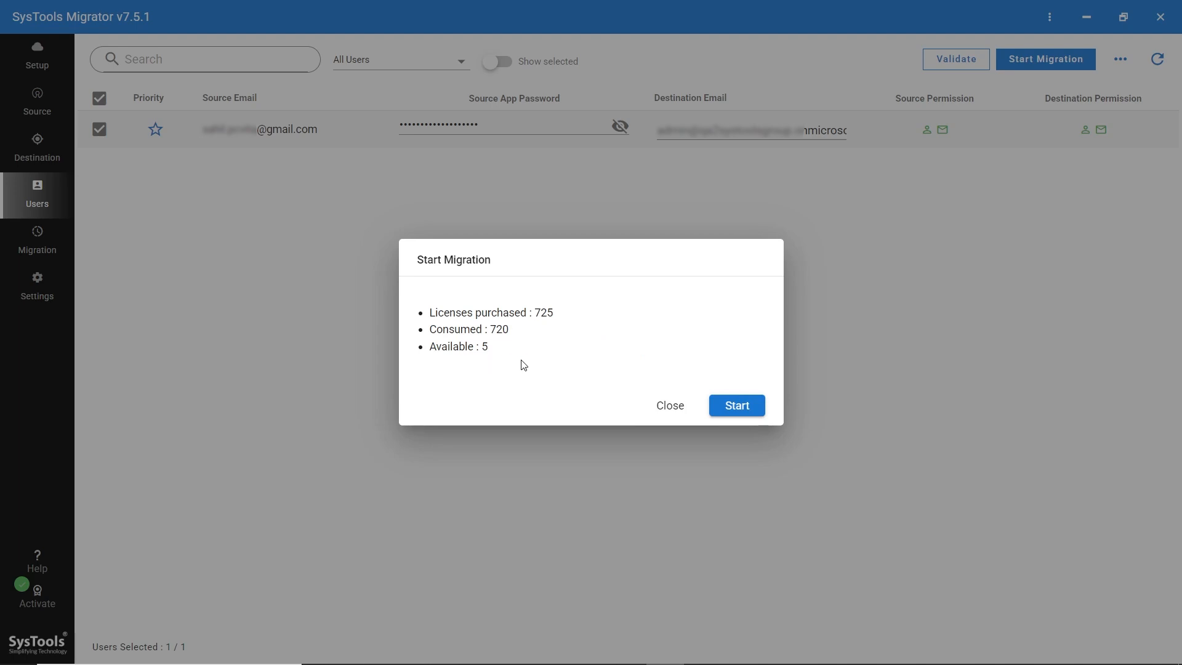
click(737, 407)
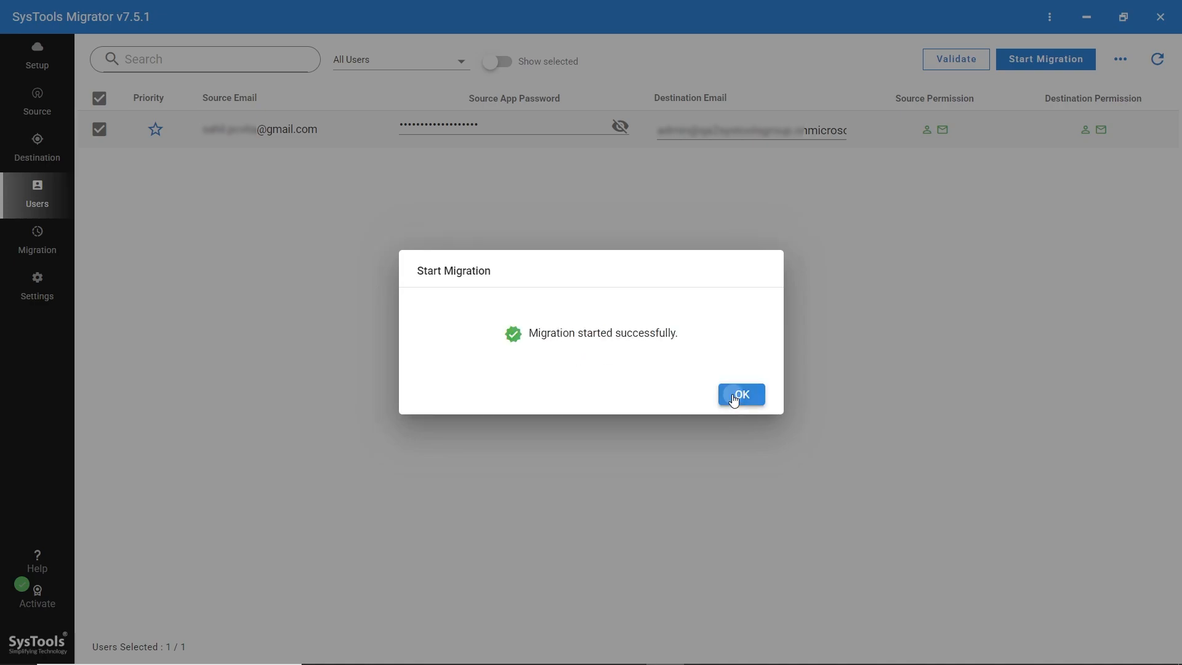
click(740, 406)
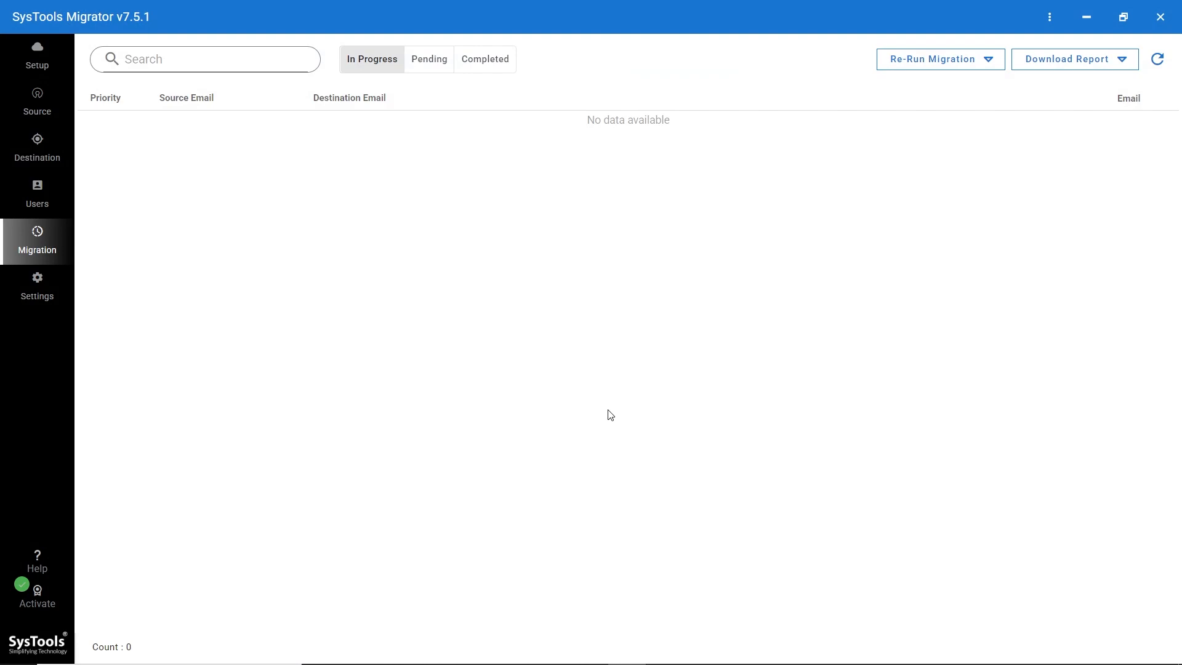
click(492, 64)
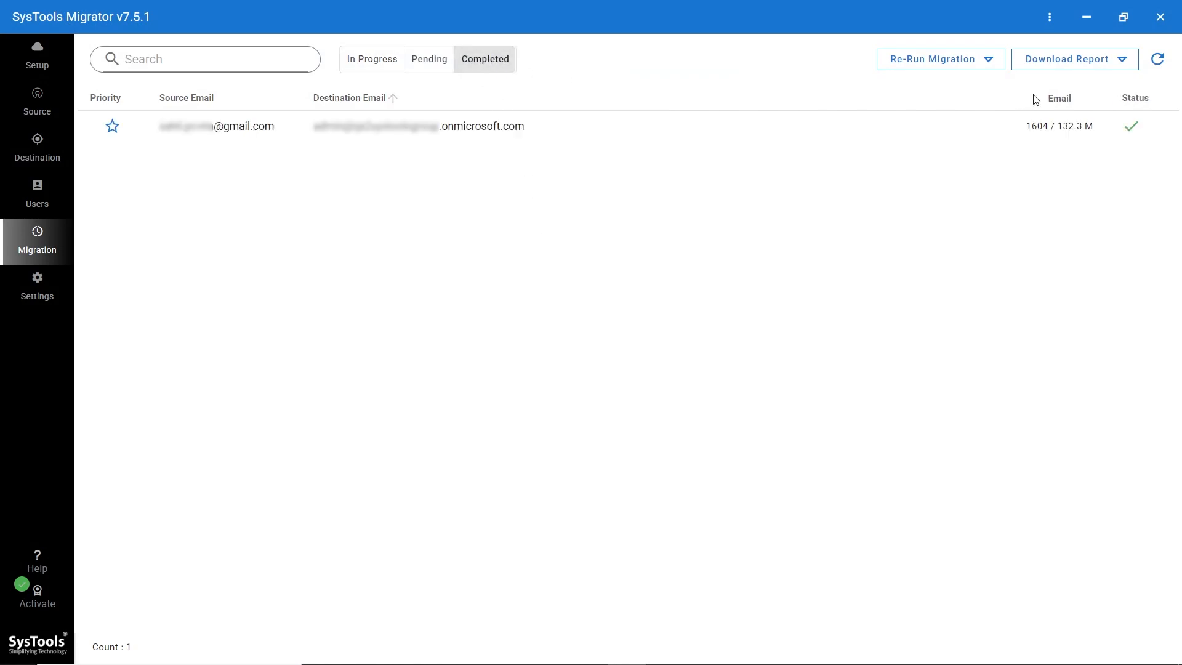